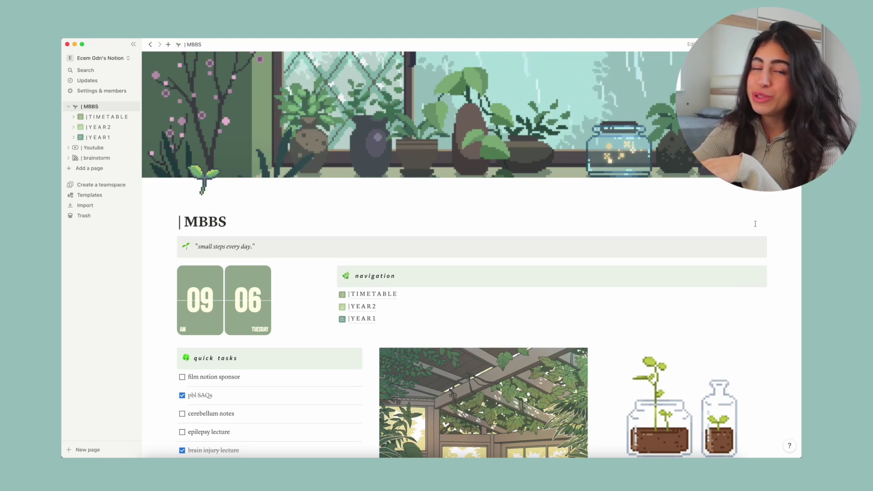
- Adjust the screen brightness, then tick off the 'film notion sponsor' quick task
key(F2)
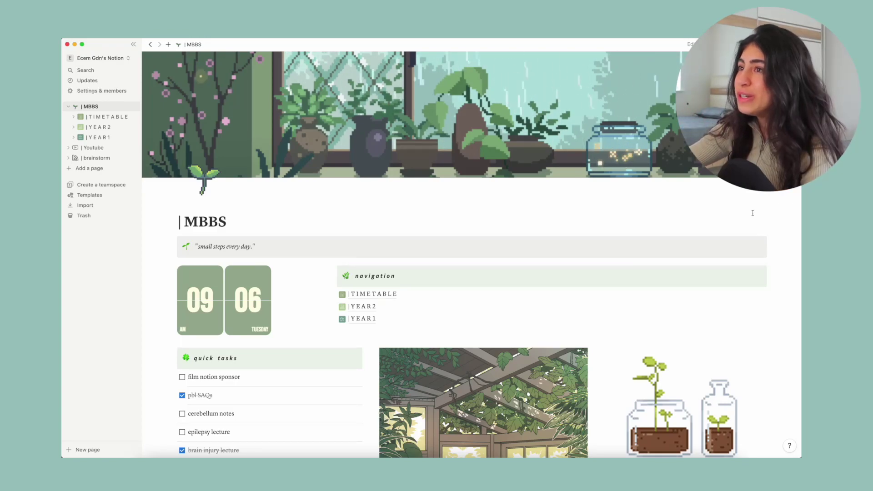
scroll(409, 249, down, 2)
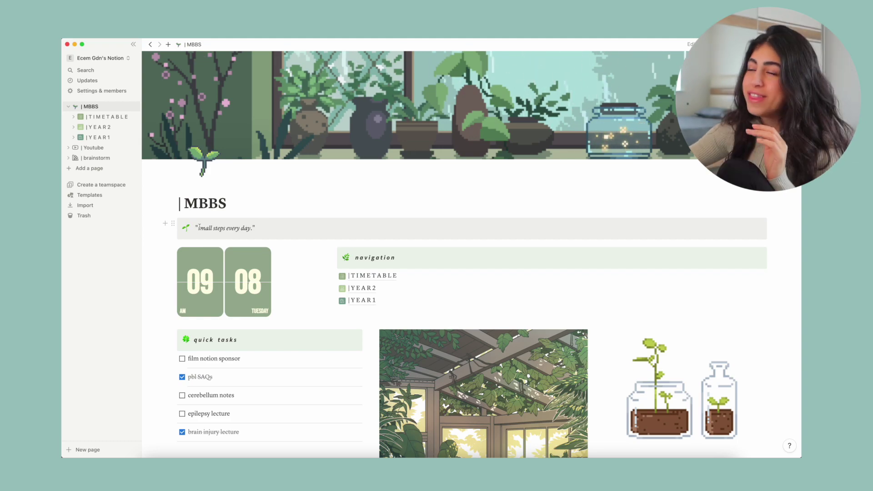
scroll(317, 274, down, 2)
scroll(318, 274, down, 1)
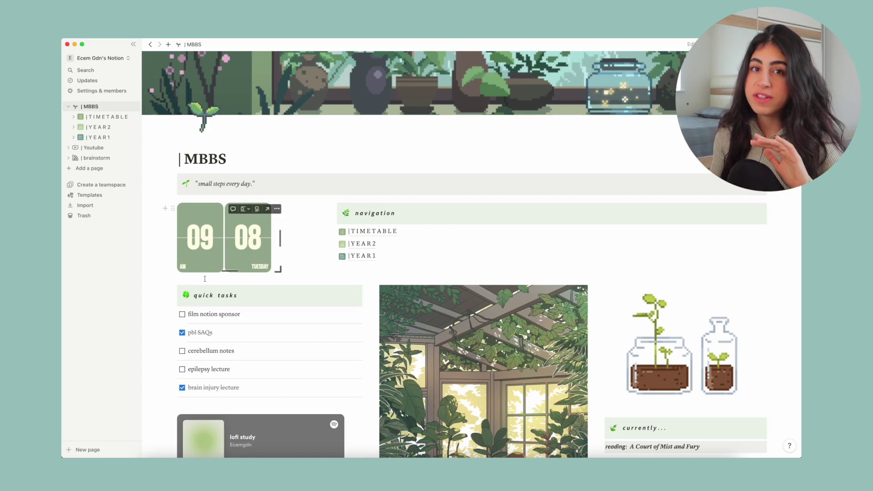
scroll(211, 316, down, 1)
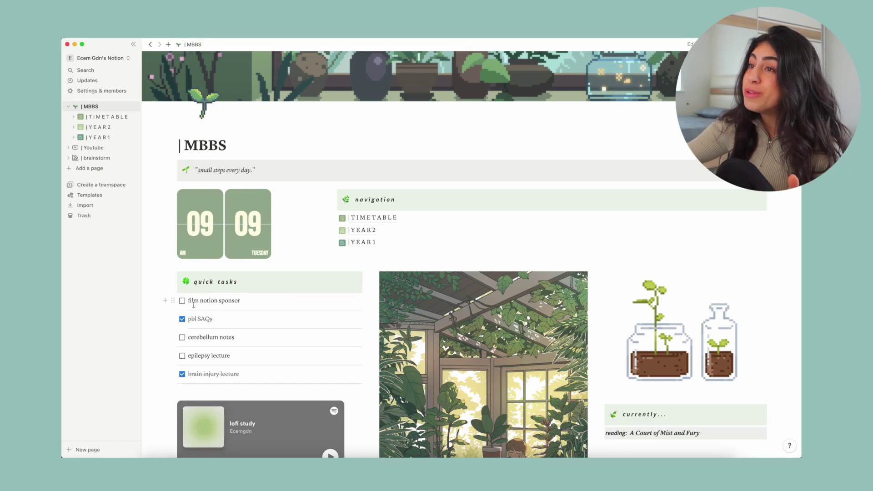
click(182, 300)
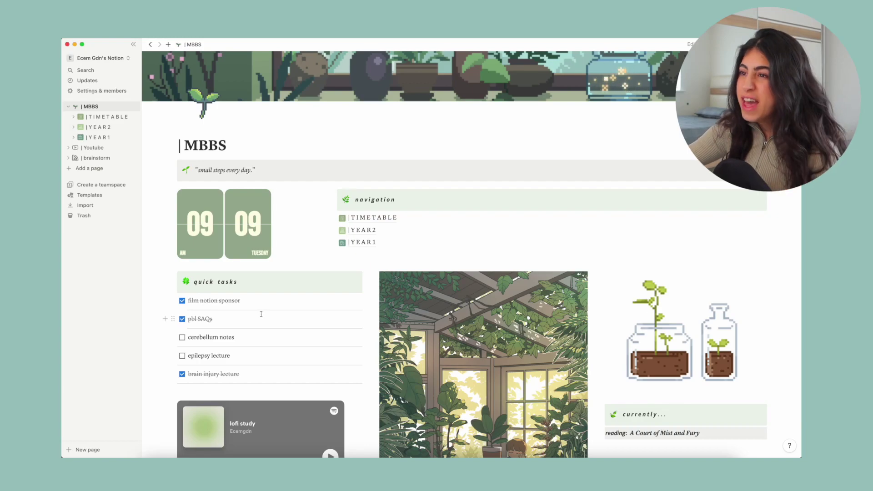
scroll(437, 167, down, 2)
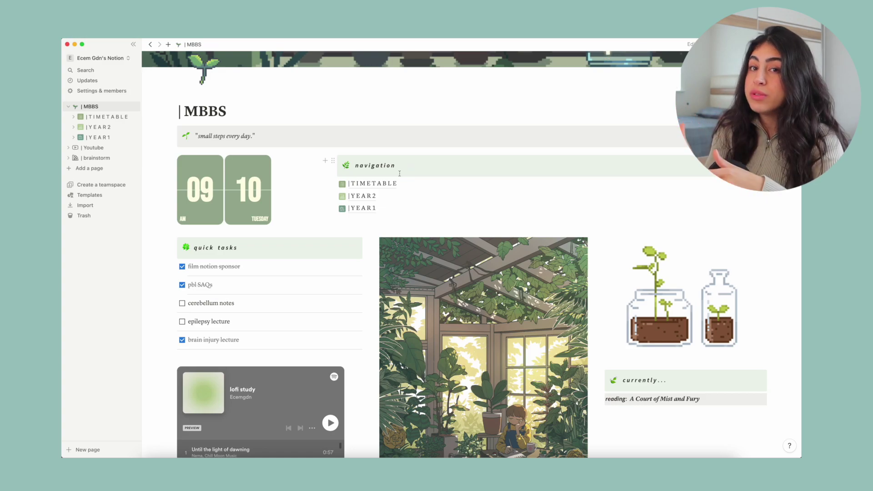
- Scroll back up to the top of the MBBS dashboard and its navigation links
scroll(409, 182, down, 3)
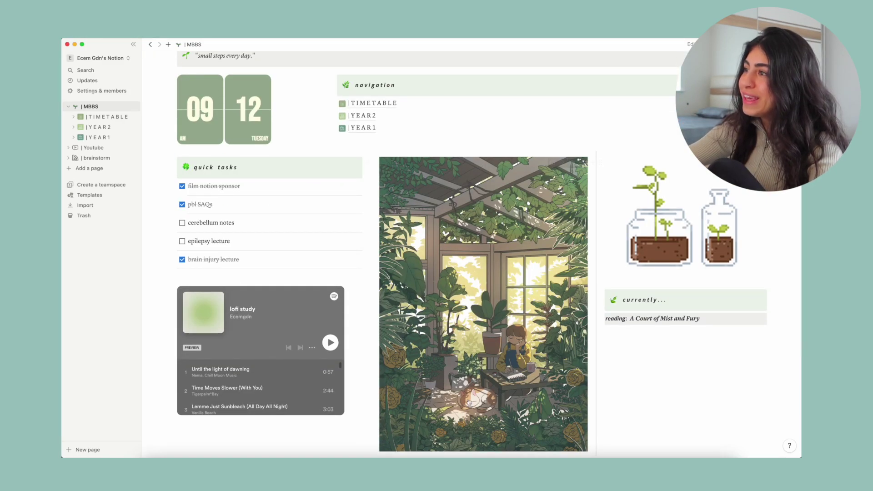
scroll(511, 226, up, 1)
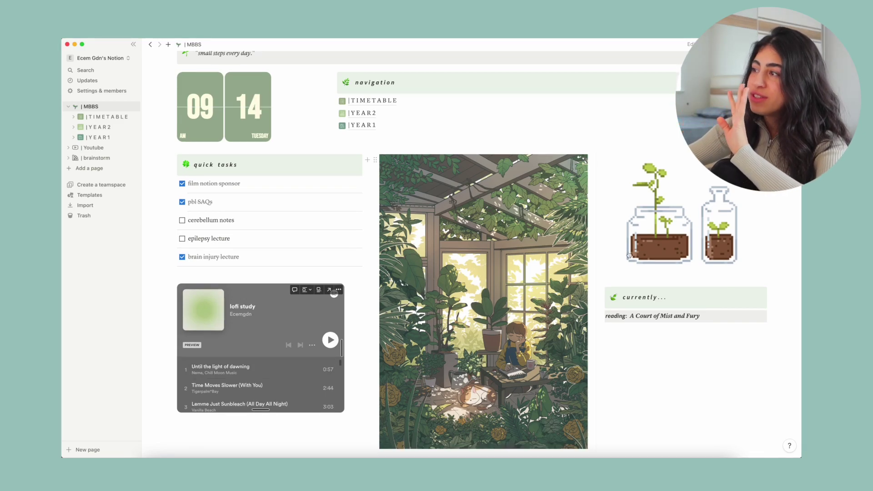
scroll(636, 255, up, 2)
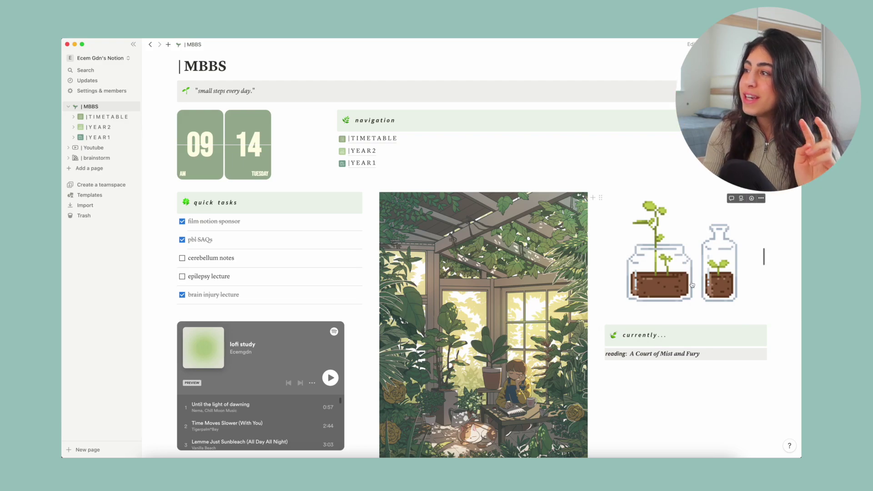
scroll(687, 171, up, 1)
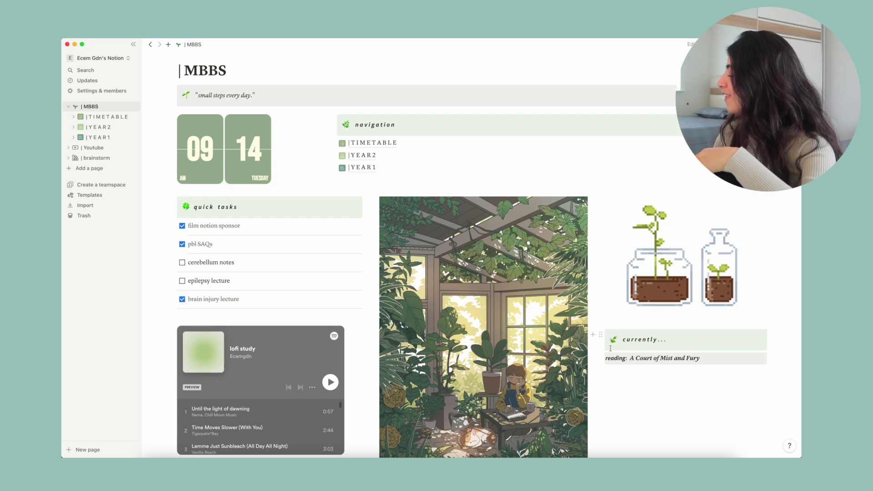
scroll(610, 348, up, 5)
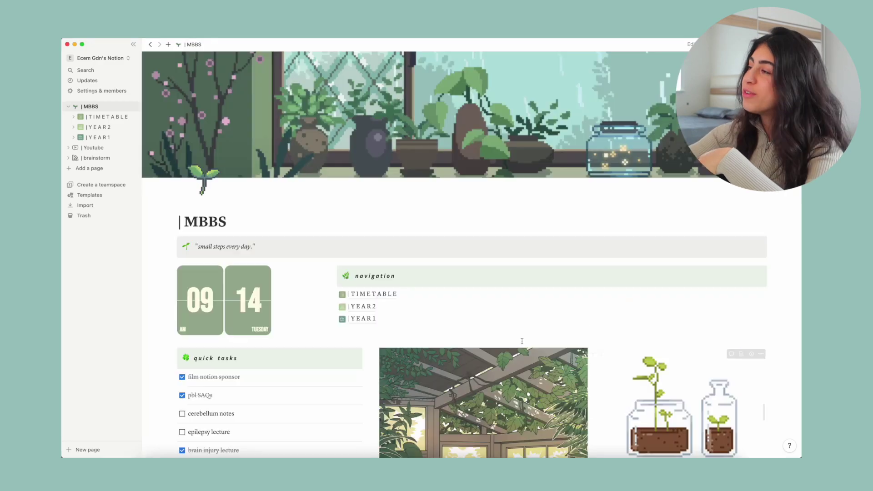
- Open the TIMETABLE page and browse its weekly February 2023 calendar
click(364, 300)
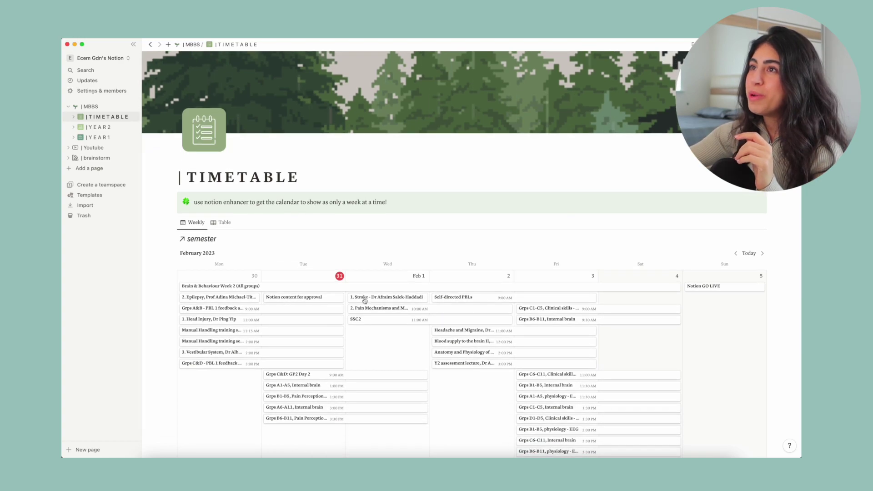
scroll(387, 211, down, 2)
scroll(388, 211, down, 3)
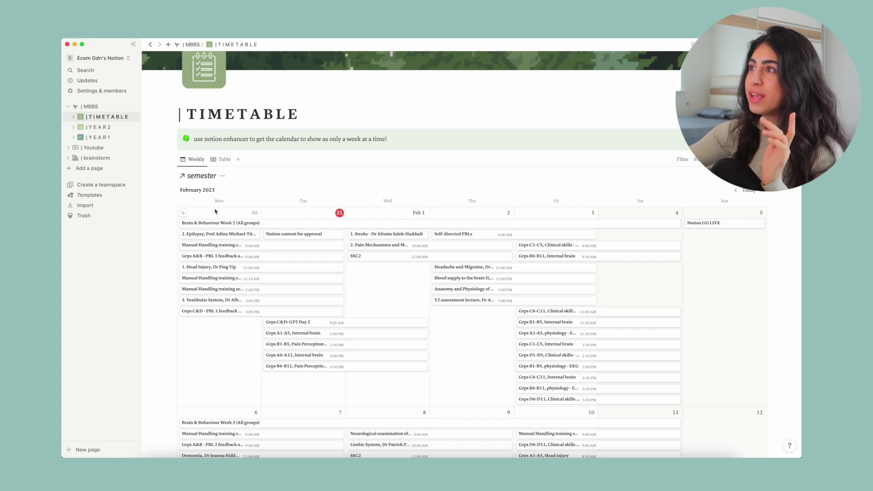
scroll(291, 191, down, 2)
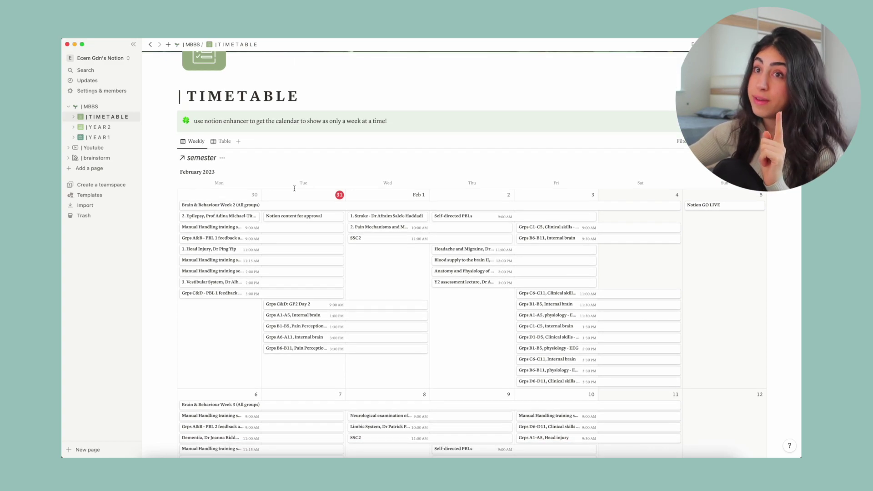
scroll(294, 188, down, 2)
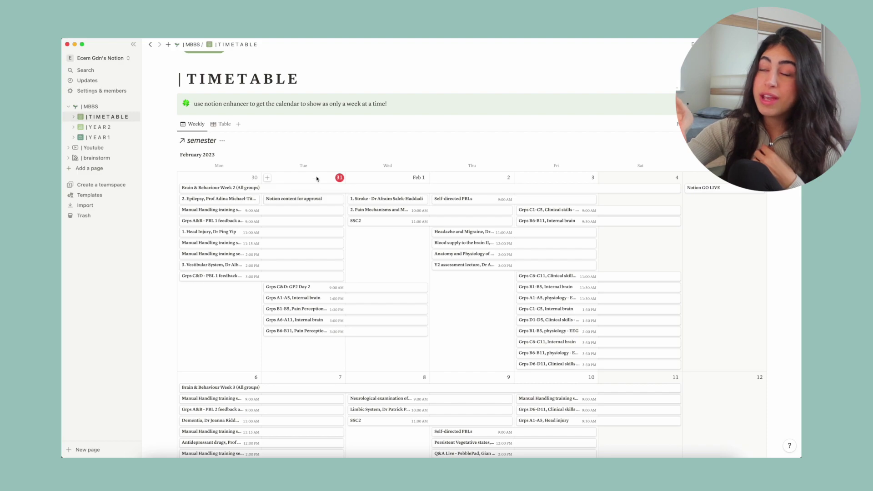
scroll(318, 173, down, 1)
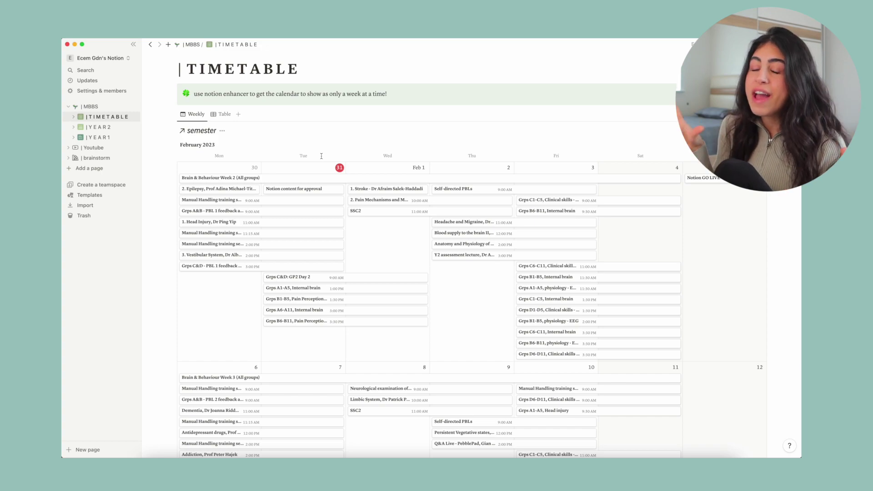
scroll(321, 156, down, 1)
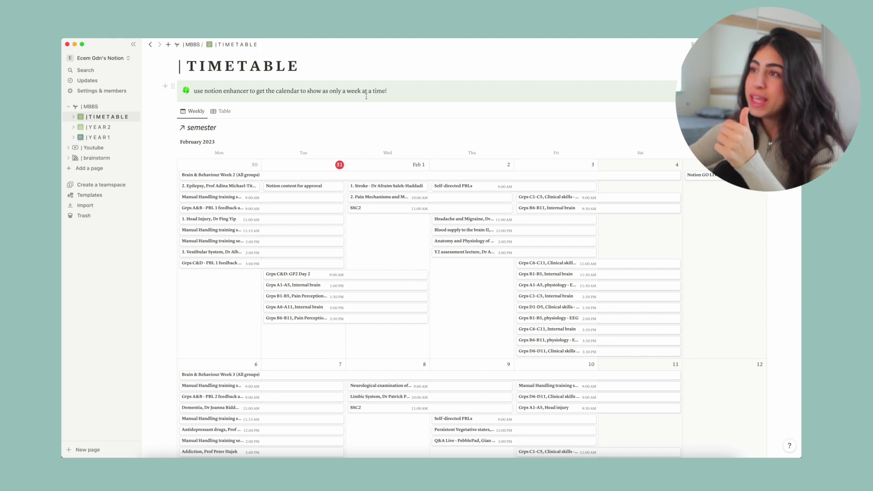
scroll(366, 96, down, 2)
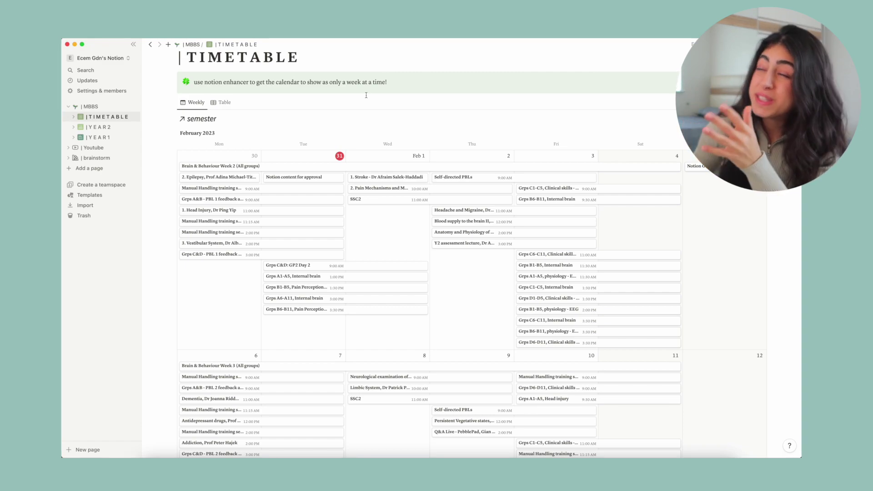
scroll(324, 169, up, 2)
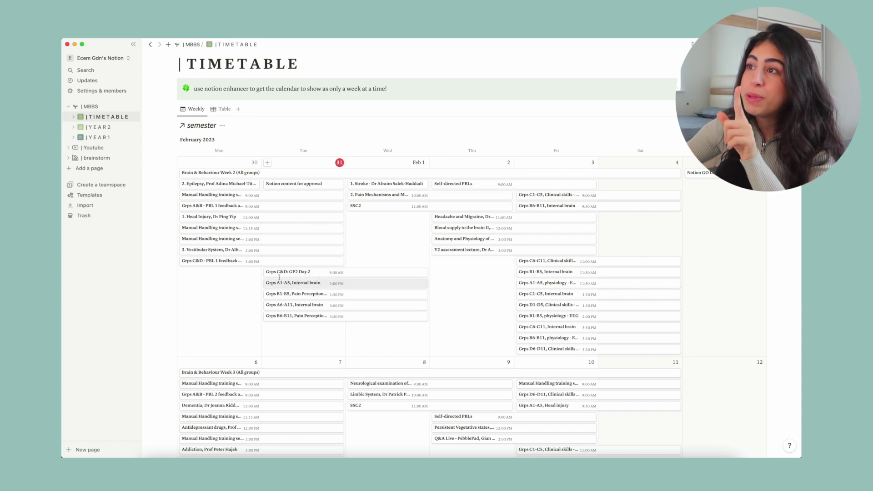
scroll(292, 280, up, 1)
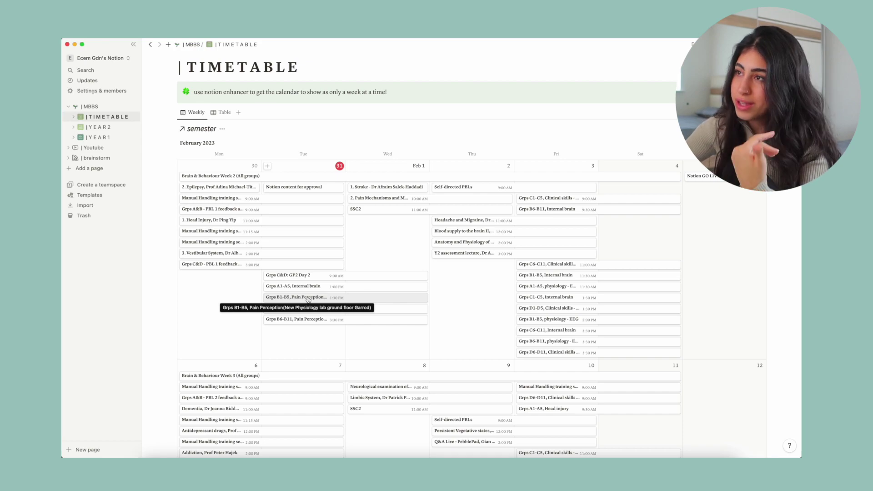
scroll(308, 300, up, 3)
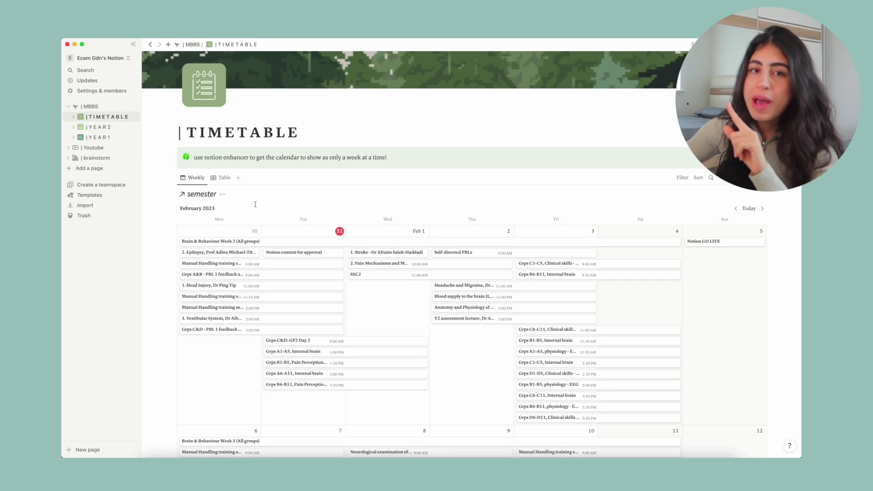
- Show the semester database in its Table view
click(226, 181)
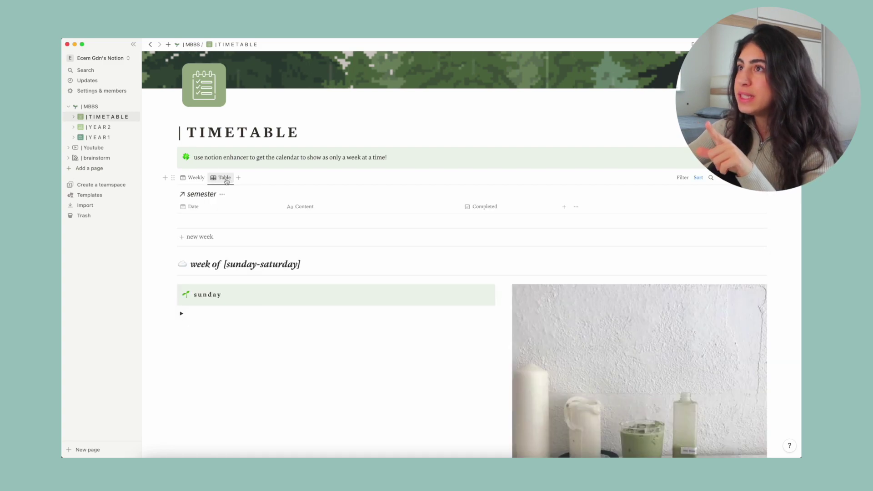
scroll(300, 196, down, 1)
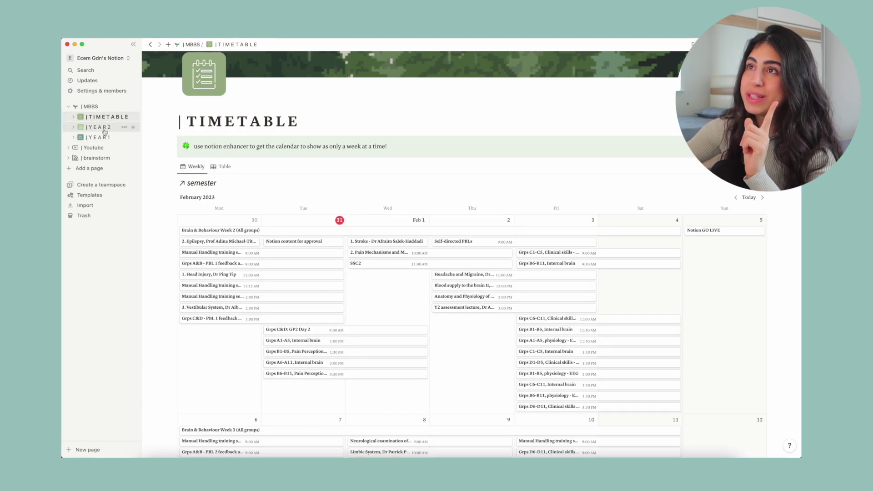
- Open the YEAR2 page, browse its topics gallery, and open the Brain and Behaviour card
click(101, 128)
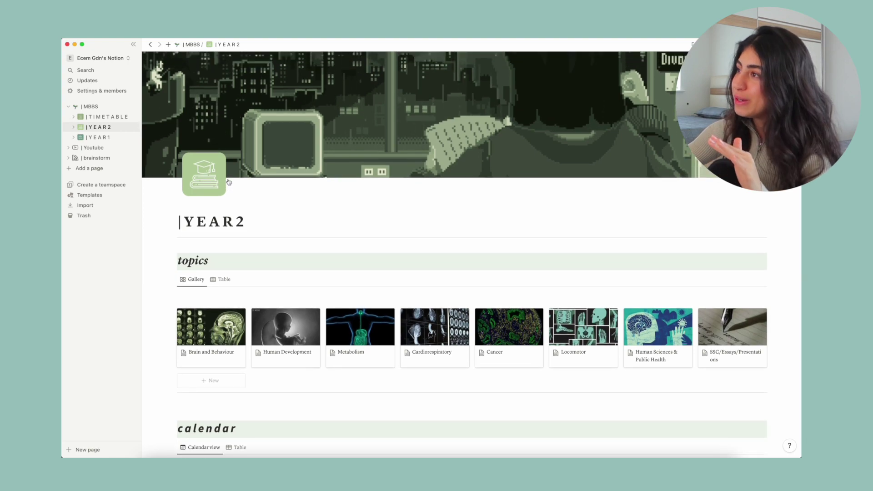
scroll(228, 182, down, 1)
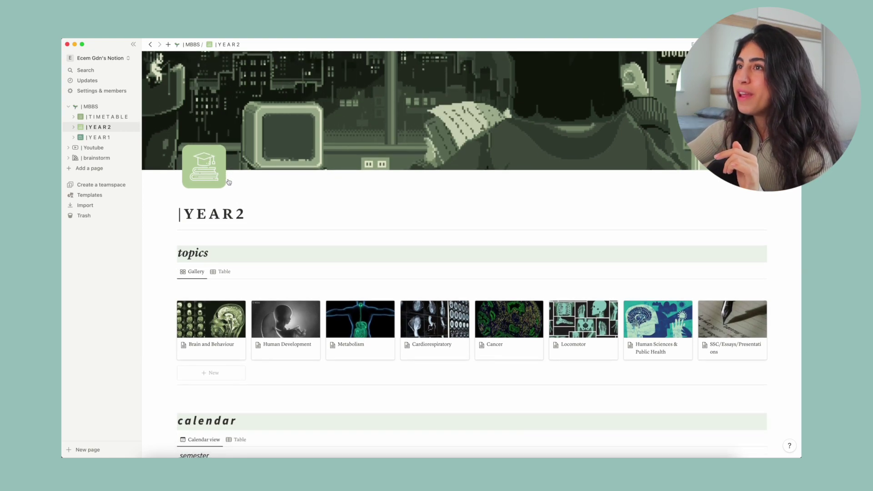
scroll(228, 181, down, 5)
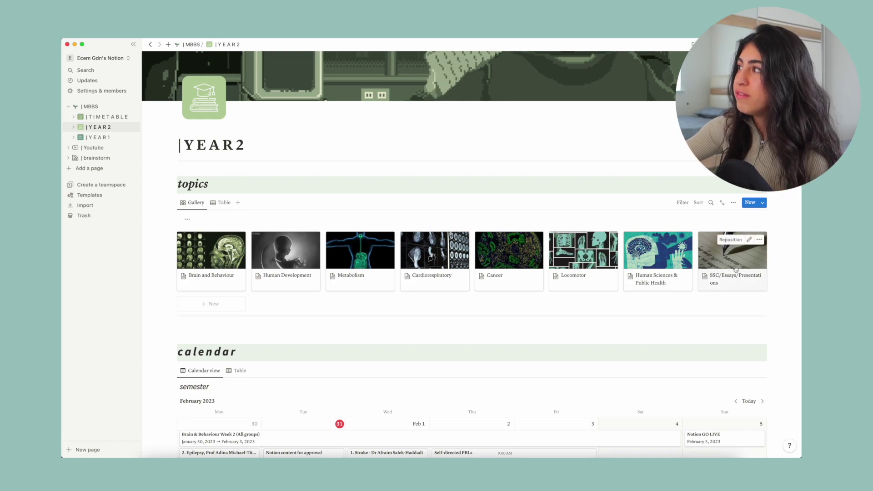
scroll(735, 268, down, 5)
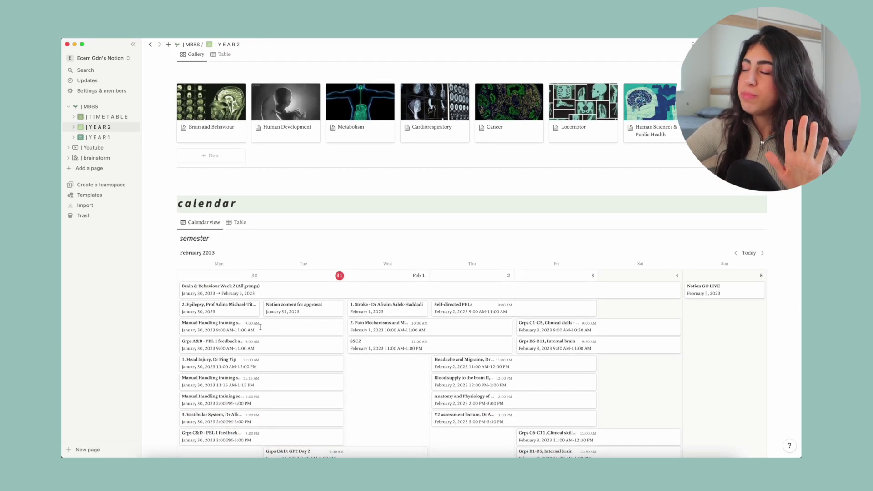
scroll(261, 327, up, 6)
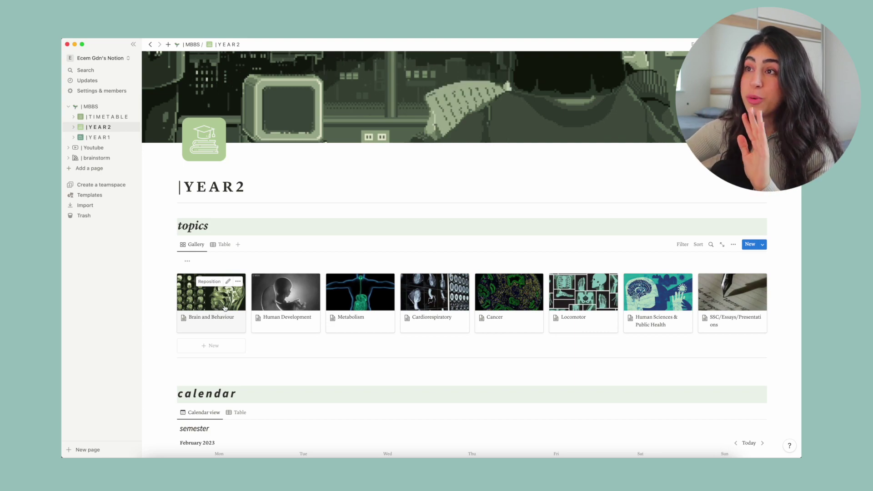
click(225, 308)
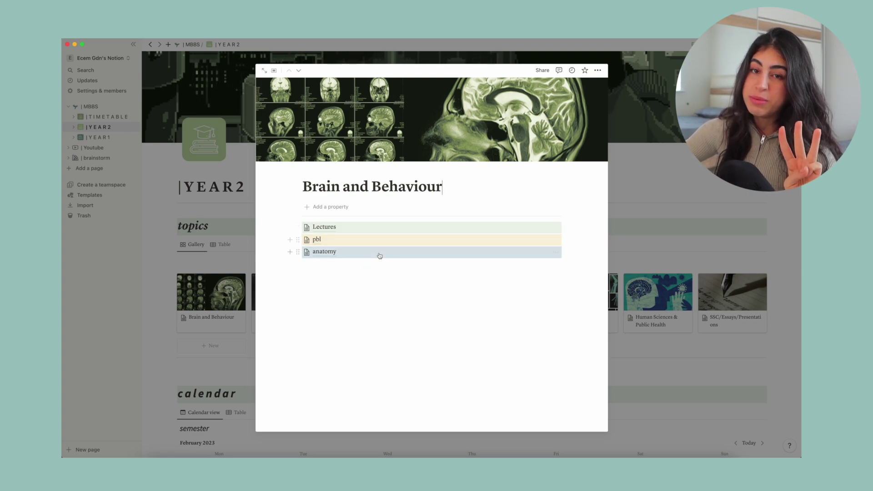
- Open the Lectures subpage listing the Week 1 and Week 2 lecture pages
click(369, 230)
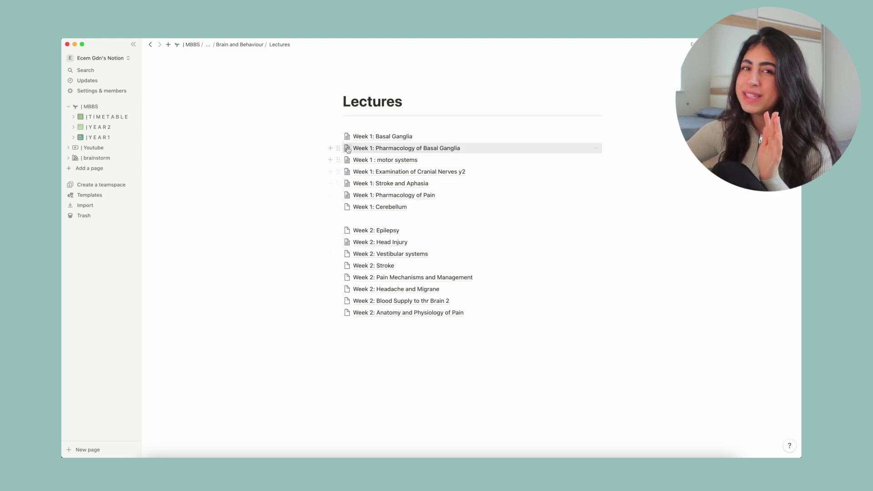
- Open the Week 1: Basal Ganglia notes and scroll down to its toggle questions
click(408, 138)
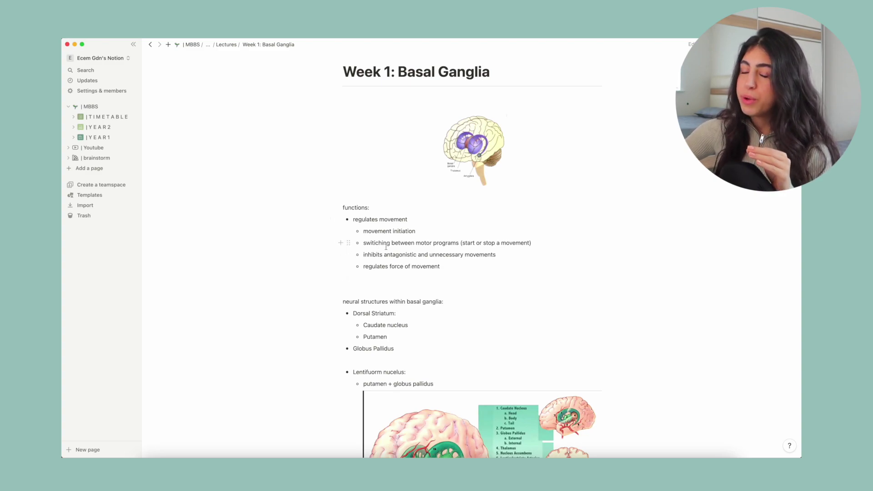
scroll(433, 283, down, 1)
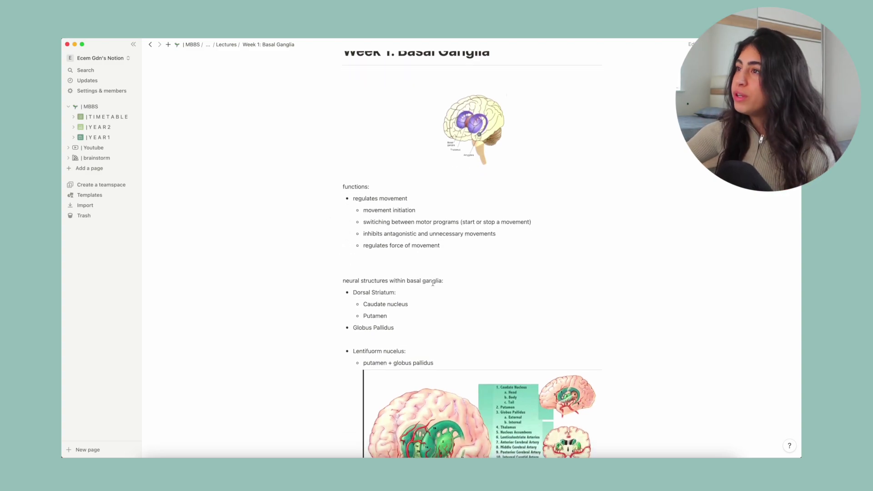
scroll(432, 283, down, 10)
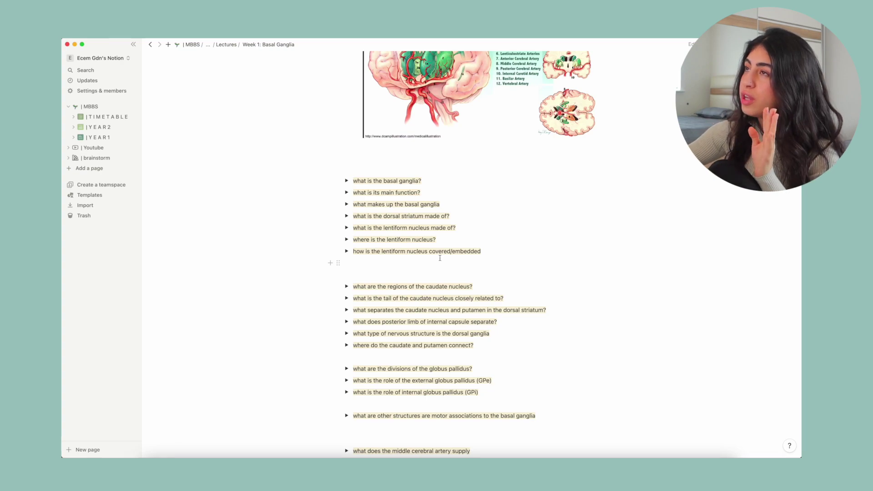
scroll(440, 258, down, 2)
click(347, 143)
click(347, 142)
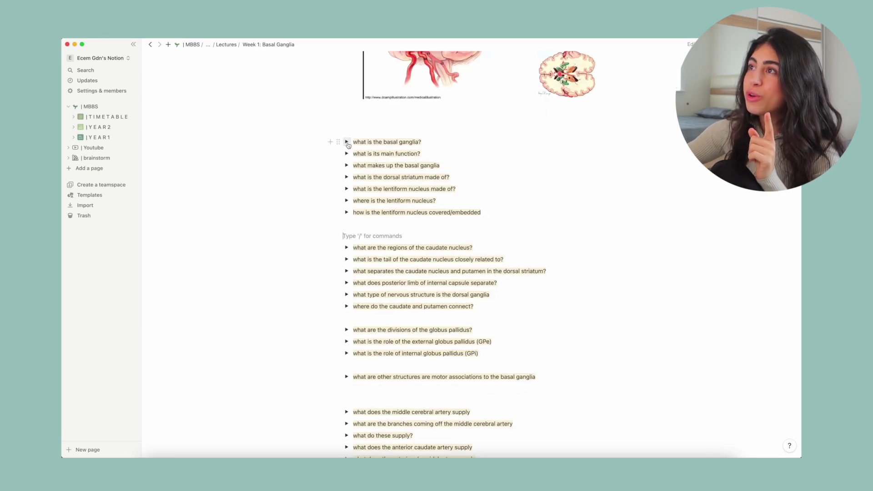
click(347, 154)
click(347, 154)
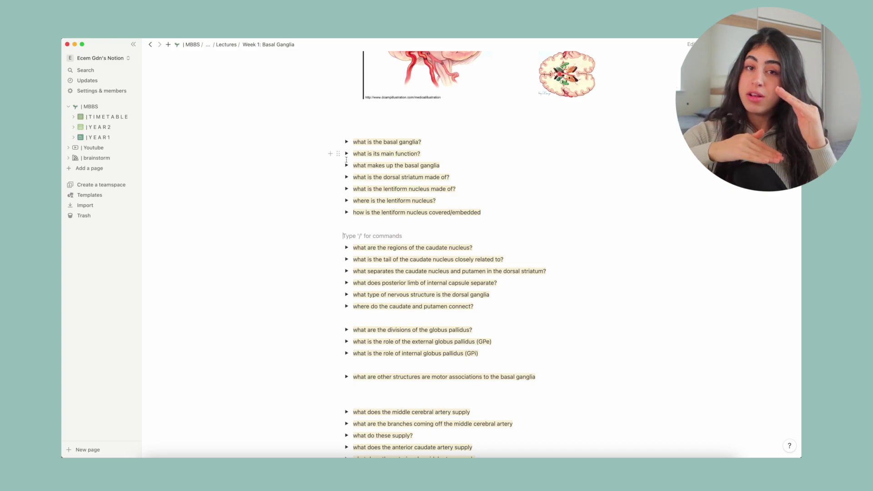
click(347, 166)
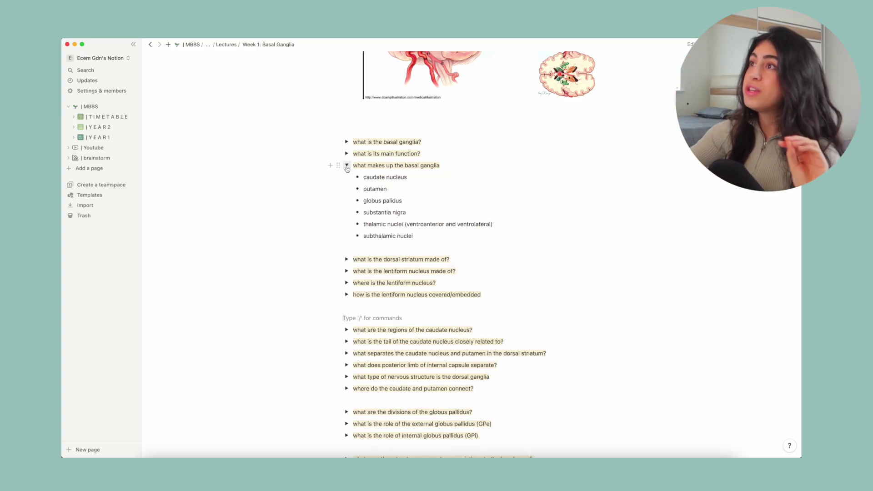
click(346, 166)
click(347, 166)
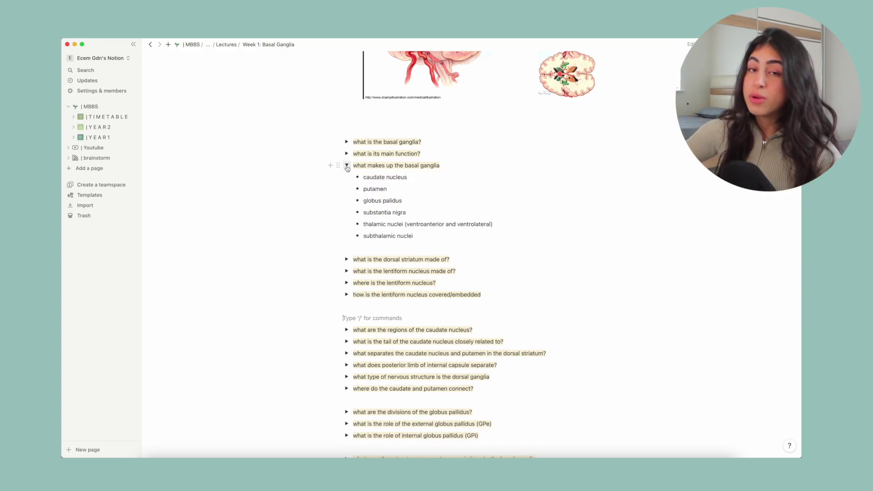
click(347, 167)
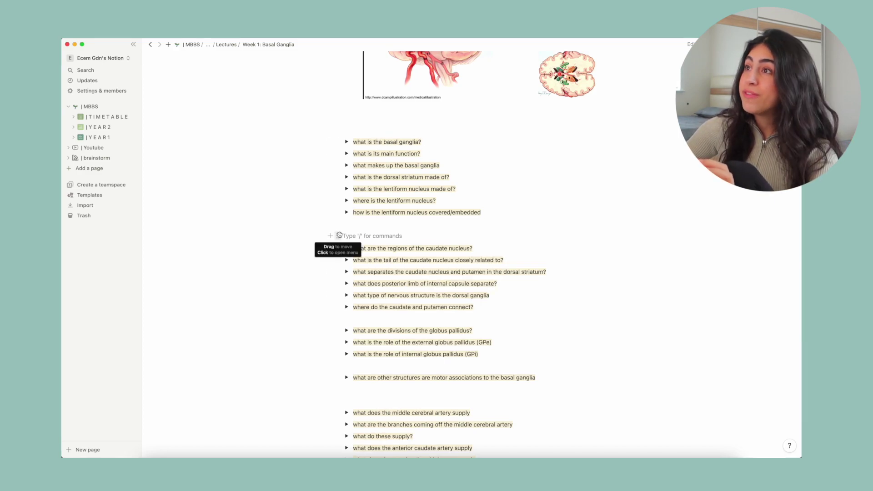
- Convert the empty line between the question groups into a Toggle list block
click(338, 235)
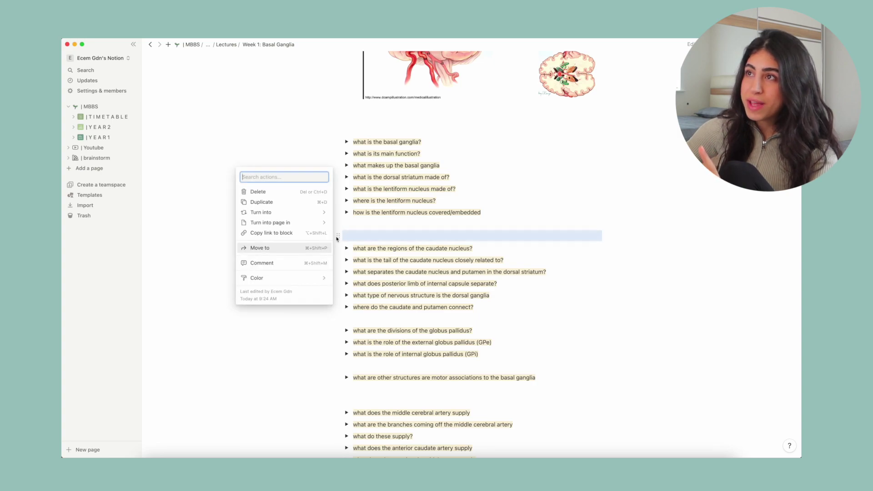
mouse_move(305, 215)
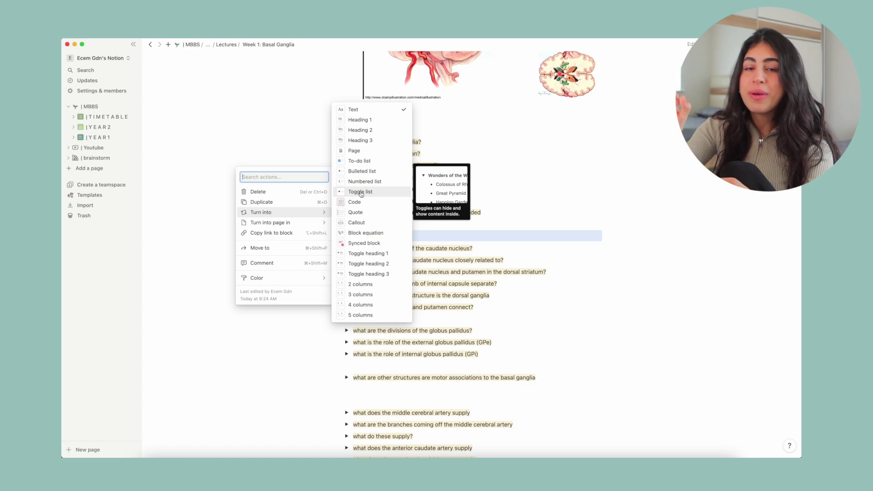
click(361, 192)
scroll(453, 225, down, 15)
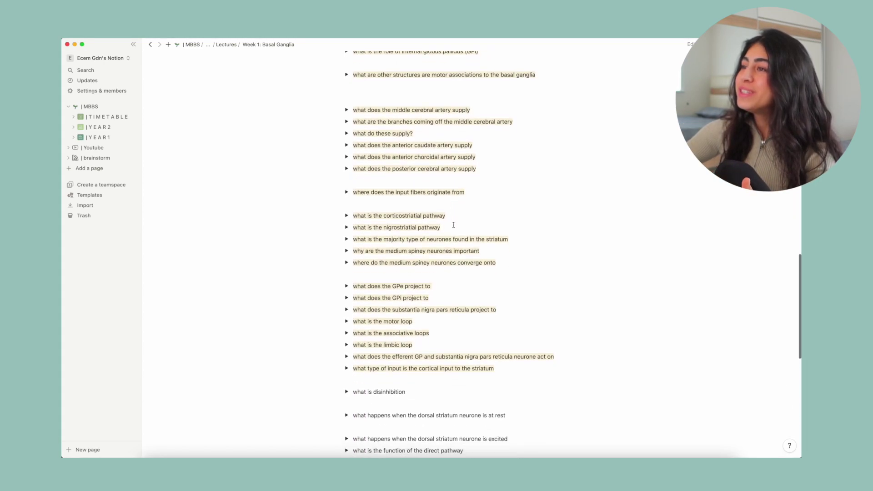
- Give the questions from 'what is disinhibition' to the end a Yellow background
scroll(454, 225, down, 4)
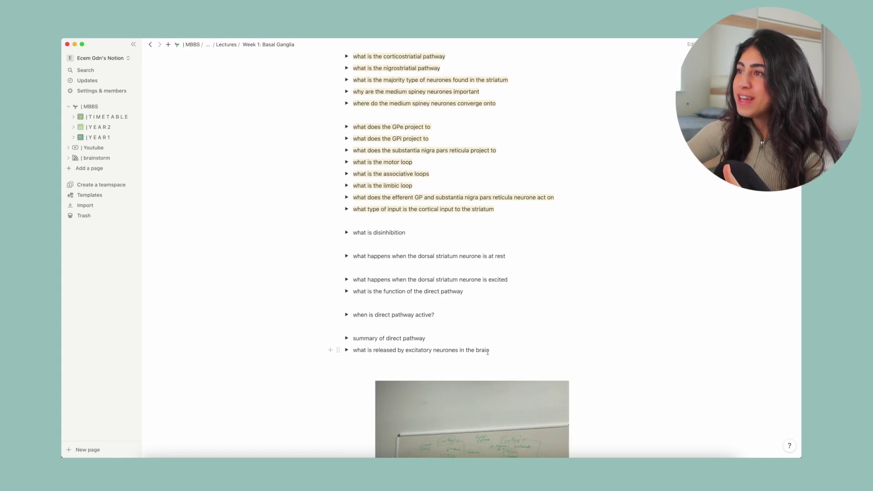
drag(491, 351, 354, 235)
click(413, 218)
click(421, 214)
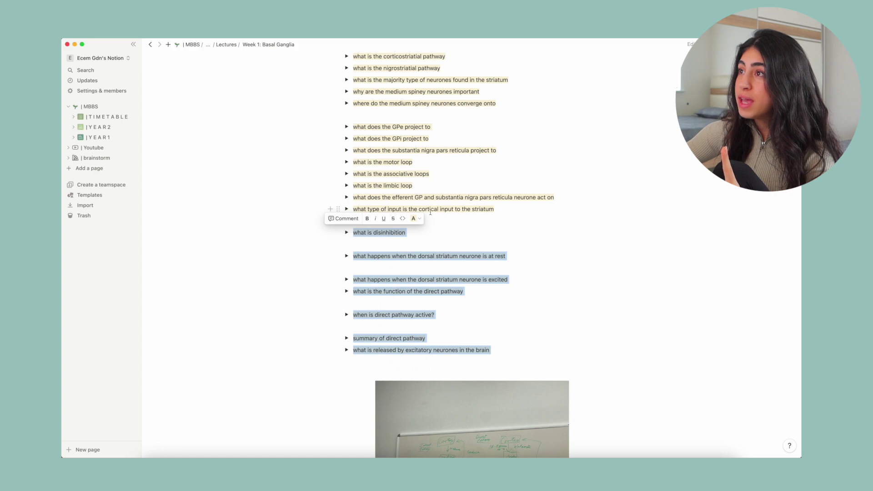
click(503, 298)
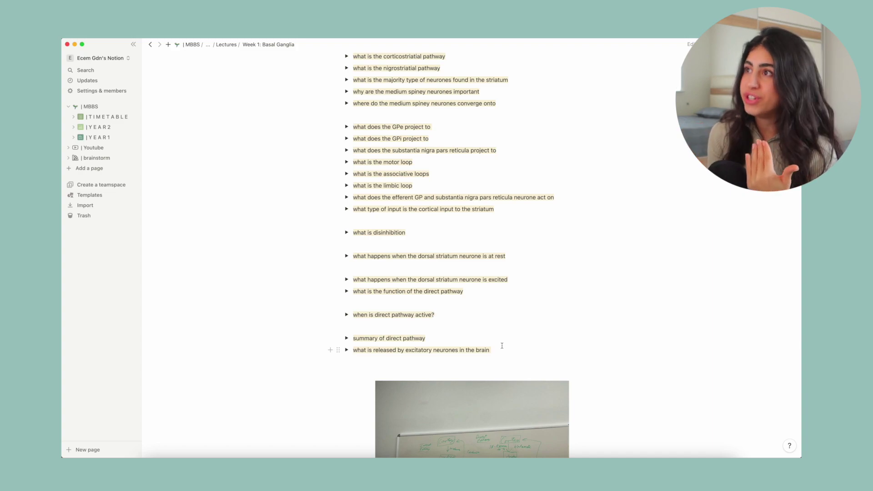
scroll(604, 320, down, 4)
scroll(600, 319, down, 1)
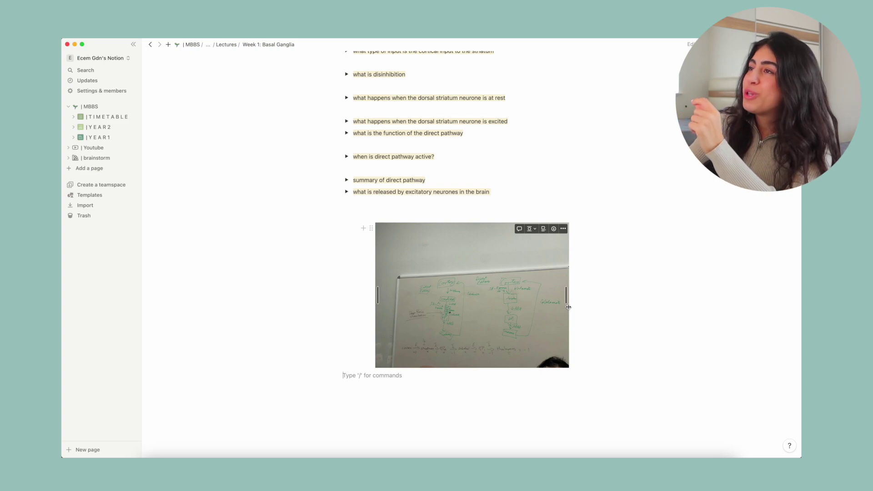
scroll(581, 196, up, 20)
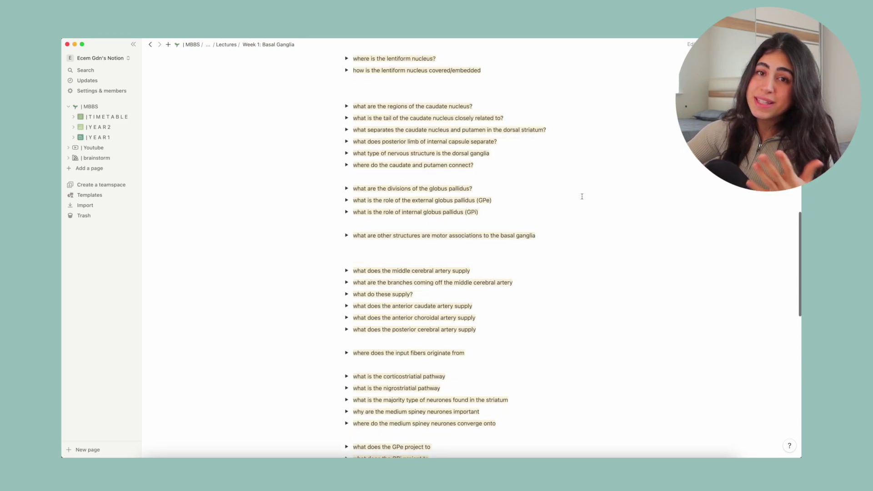
scroll(582, 199, up, 10)
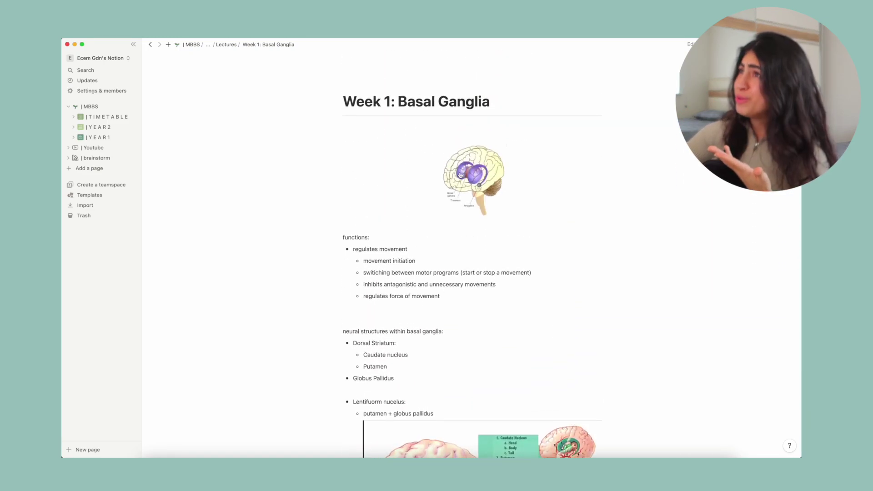
scroll(315, 126, down, 3)
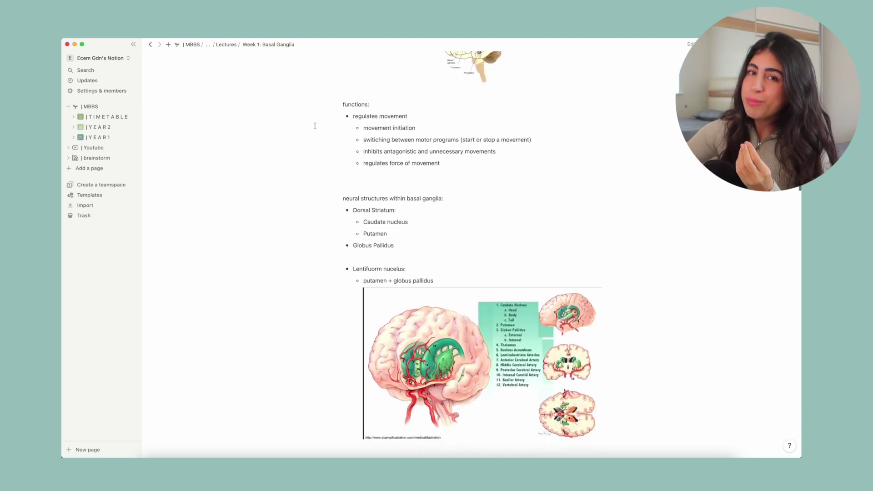
scroll(315, 125, down, 5)
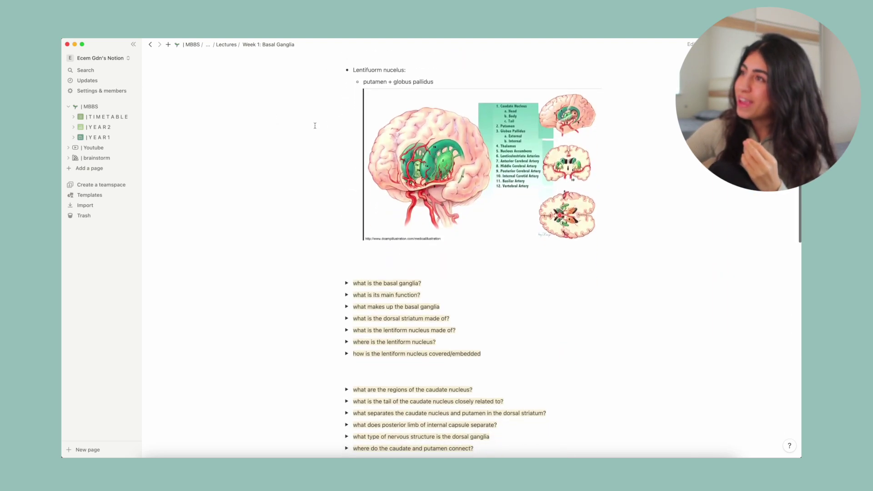
scroll(314, 125, down, 2)
scroll(315, 125, up, 10)
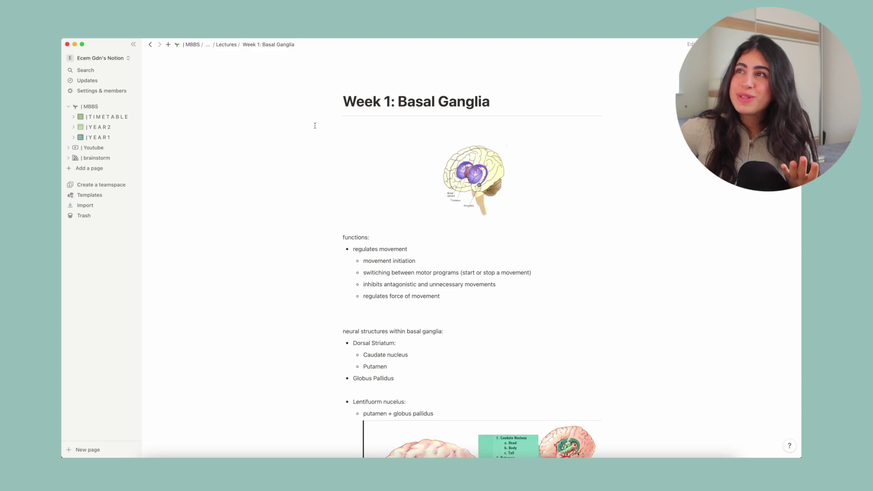
scroll(314, 125, down, 10)
- Go back to the MBBS dashboard from the sidebar and scroll up to its banner
click(91, 107)
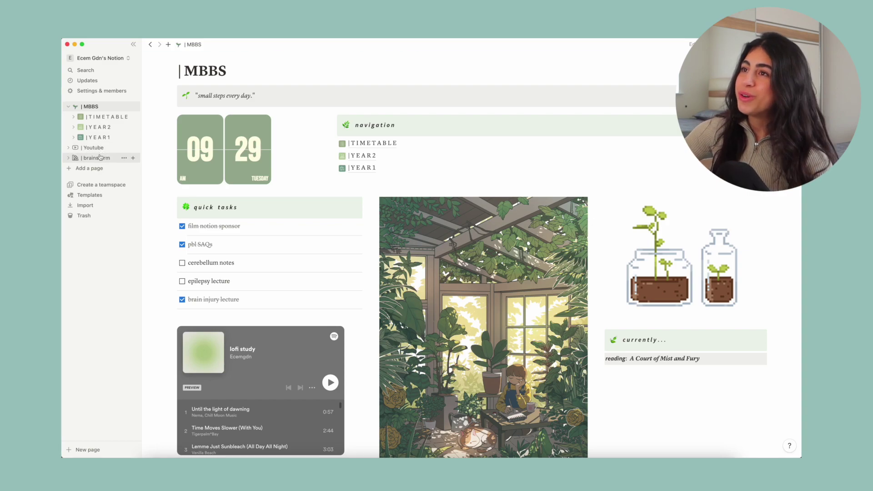
scroll(182, 110, up, 5)
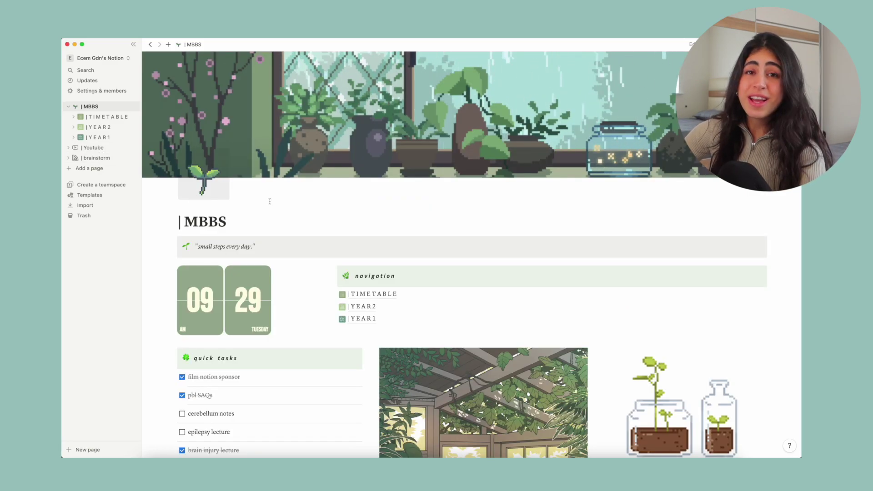